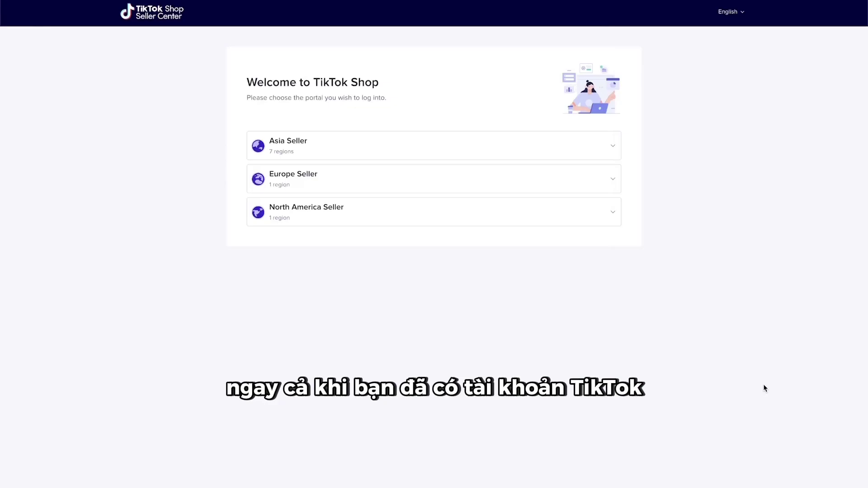
- Expand North America Seller to reveal the United States Seller entry
click(442, 220)
mouse_move(430, 235)
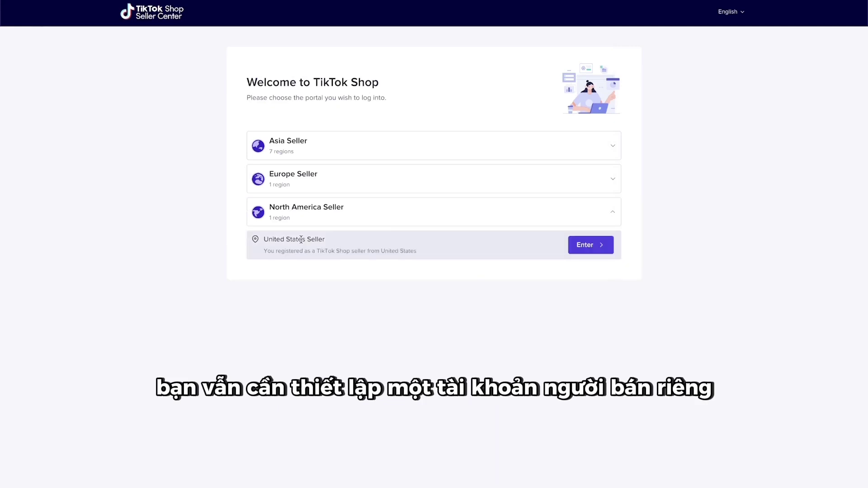
drag(263, 240, 327, 240)
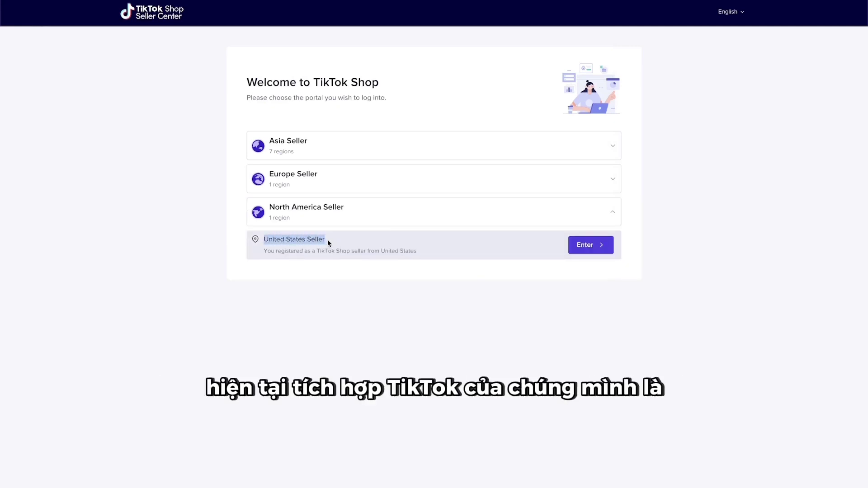
- Enter the United States seller portal, sign up with the shop's e-mail, and move to the password field
click(585, 246)
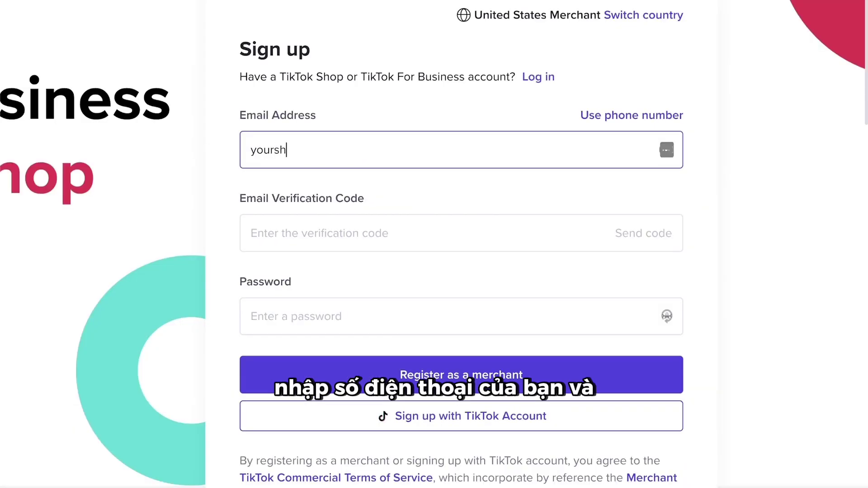
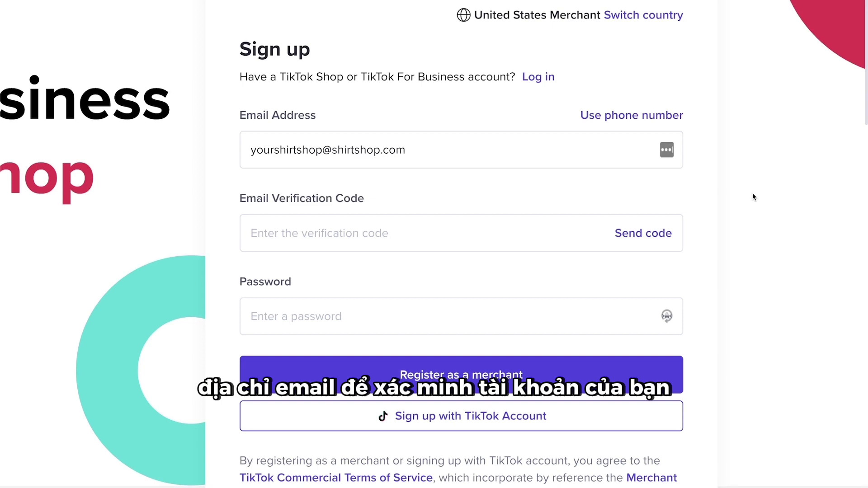
click(635, 314)
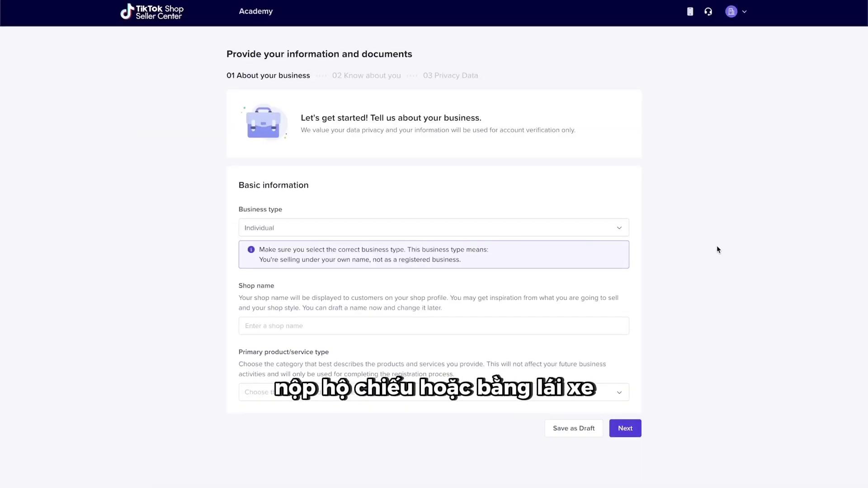
- Choose Miscellaneous Apparel and Accessory Stores as the product category and submit the business details
scroll(815, 270, down, 5)
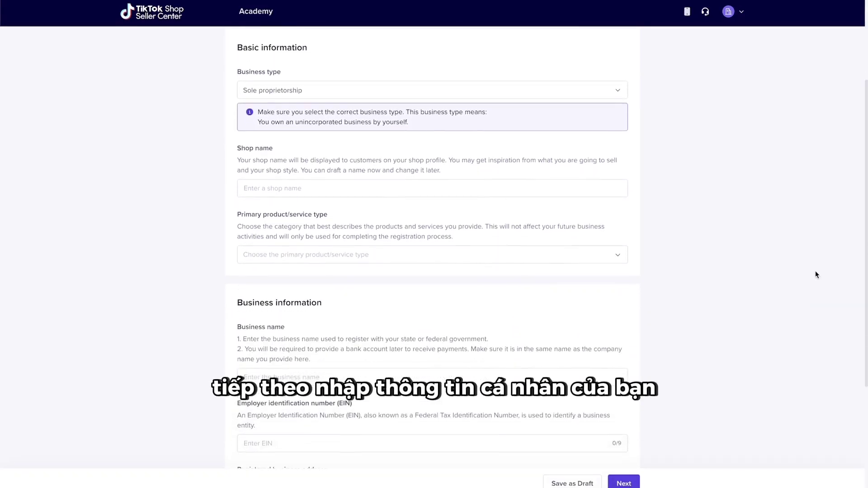
scroll(815, 275, down, 3)
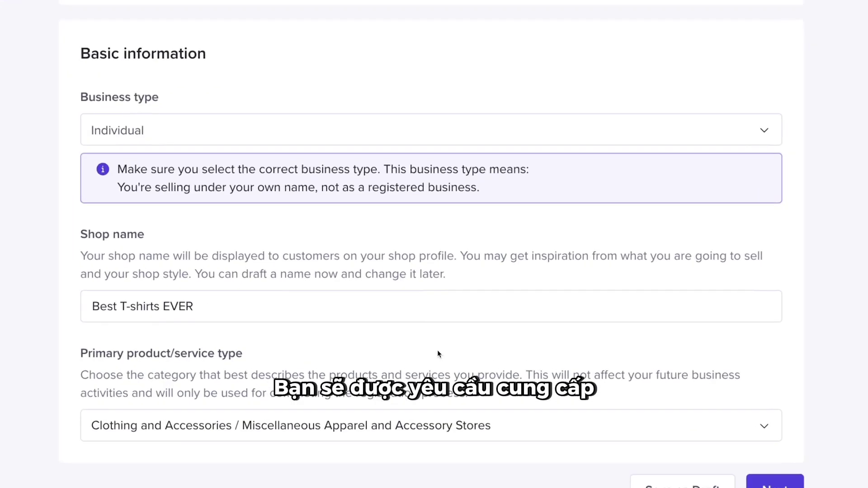
scroll(438, 353, down, 2)
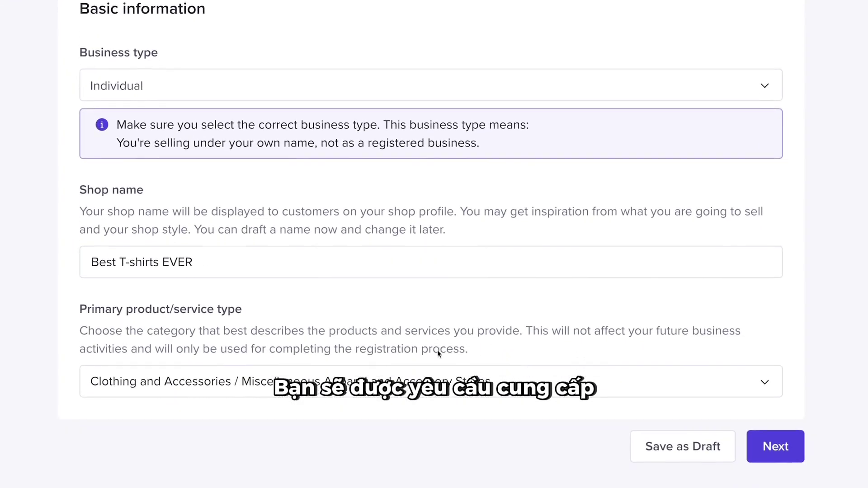
click(438, 357)
scroll(207, 304, down, 1)
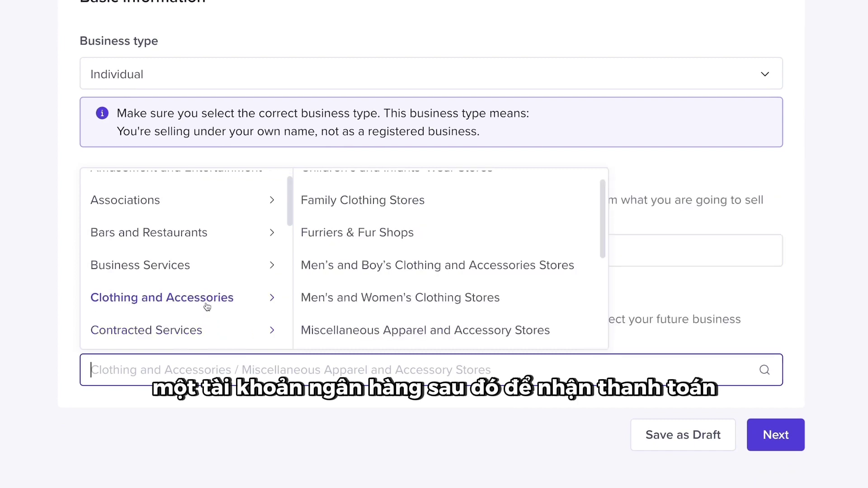
scroll(374, 283, down, 1)
scroll(375, 283, down, 3)
scroll(374, 283, up, 3)
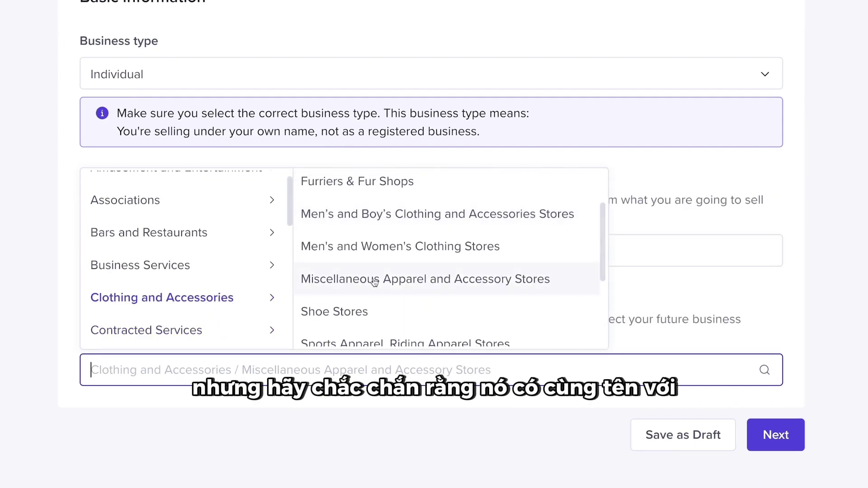
click(375, 284)
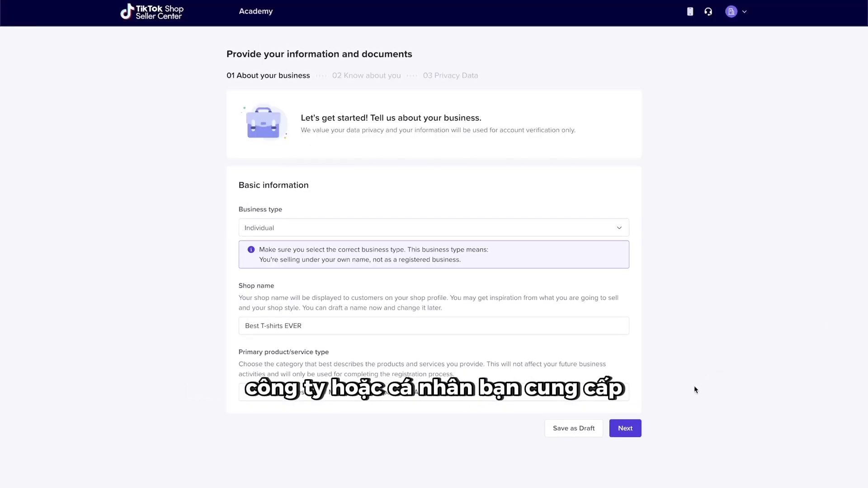
click(633, 431)
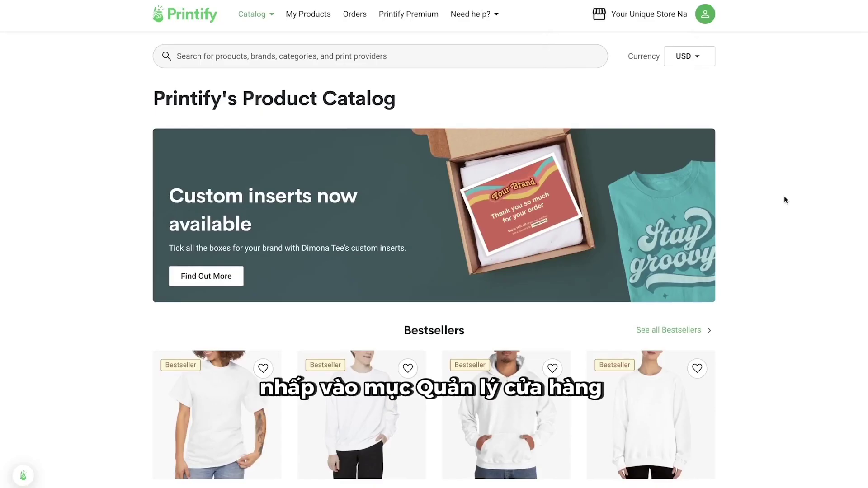
- From Printify's store switcher, start adding a new store
click(675, 8)
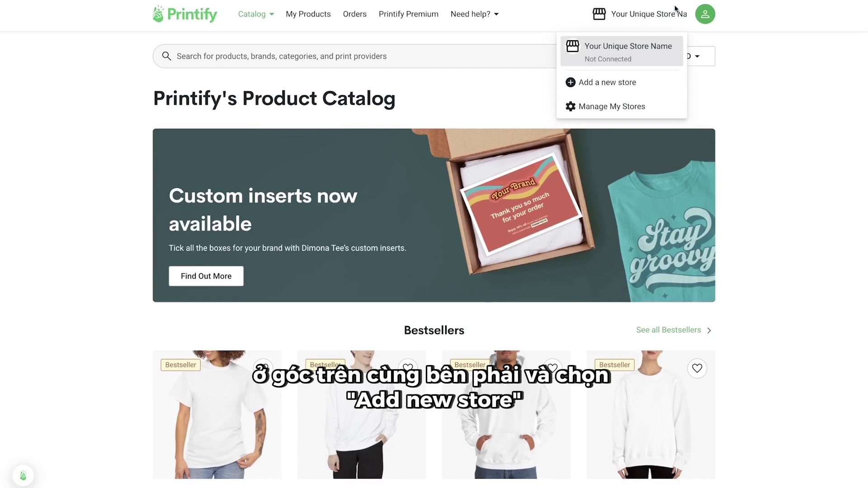
click(661, 85)
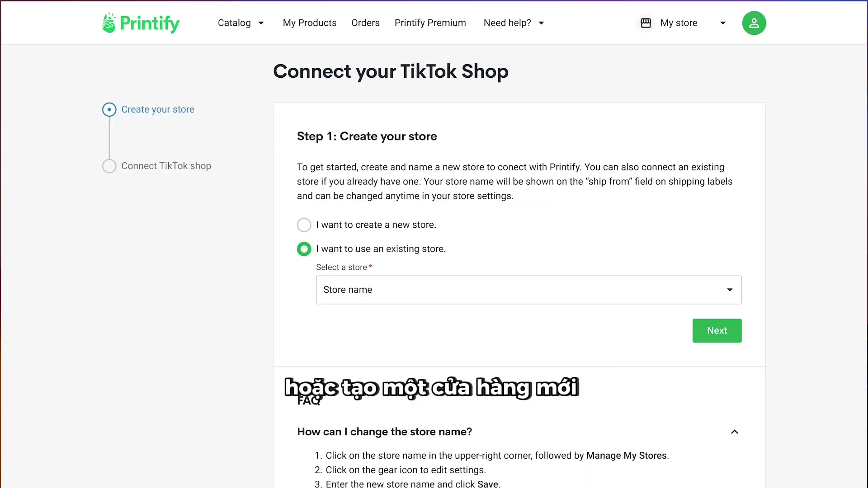
- Choose to create a new store instead of using an existing one
click(304, 225)
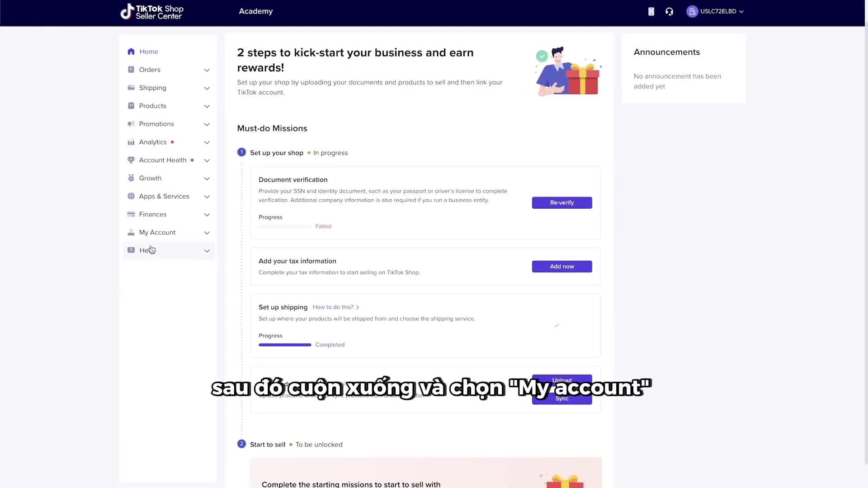
click(161, 236)
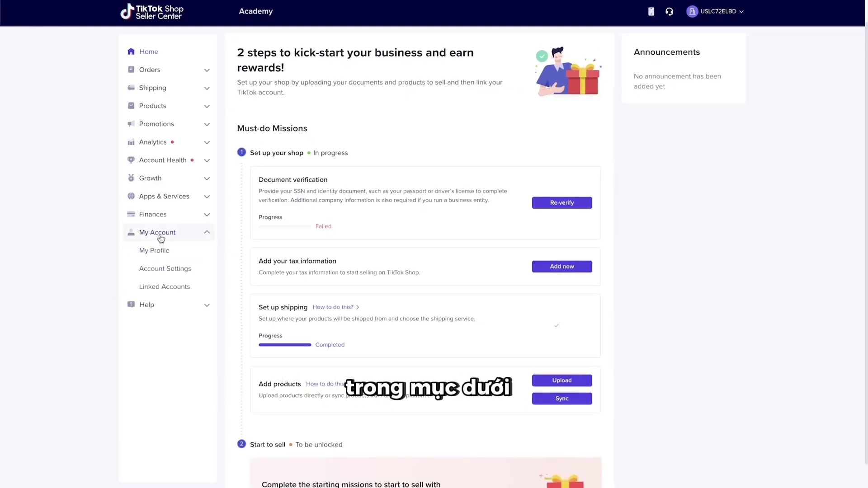
click(164, 270)
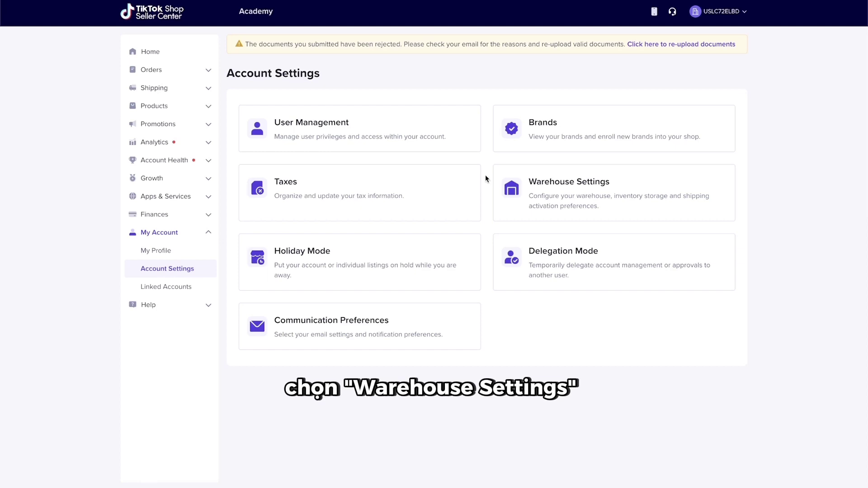
click(497, 181)
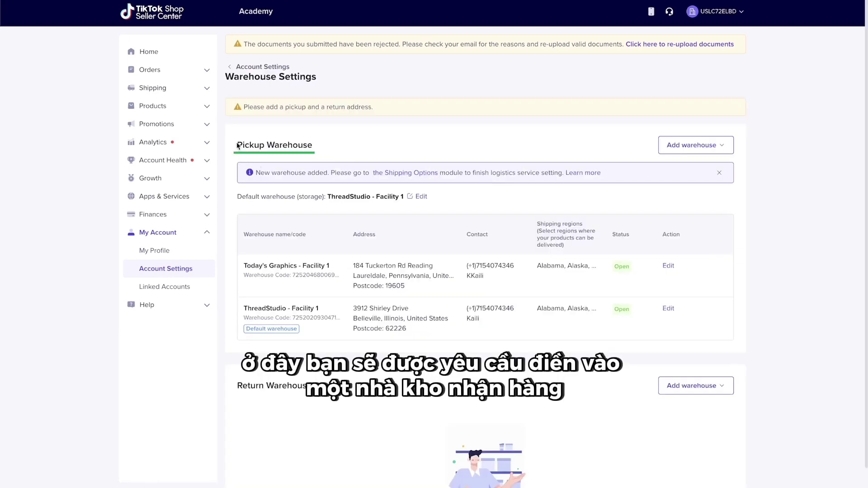
drag(237, 143, 299, 143)
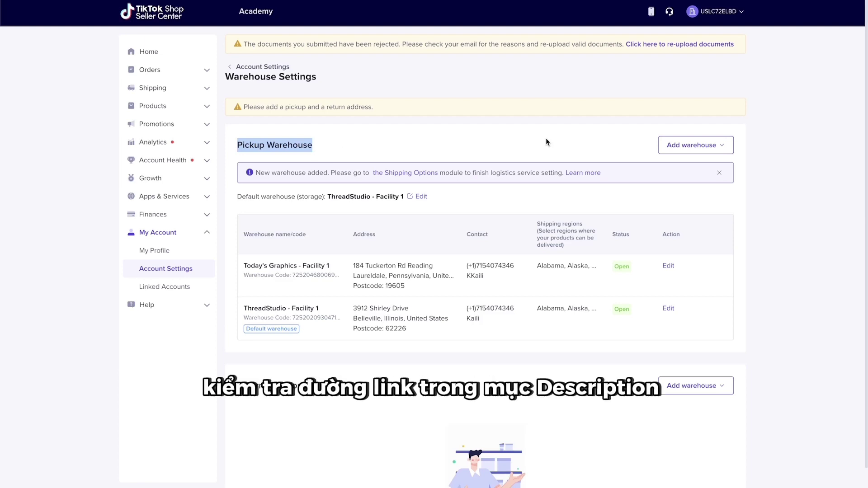
drag(608, 173, 651, 173)
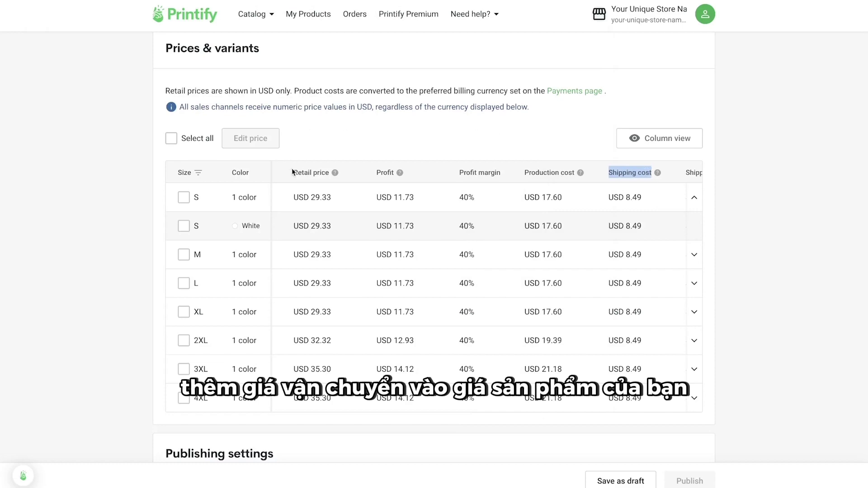
drag(293, 173, 334, 171)
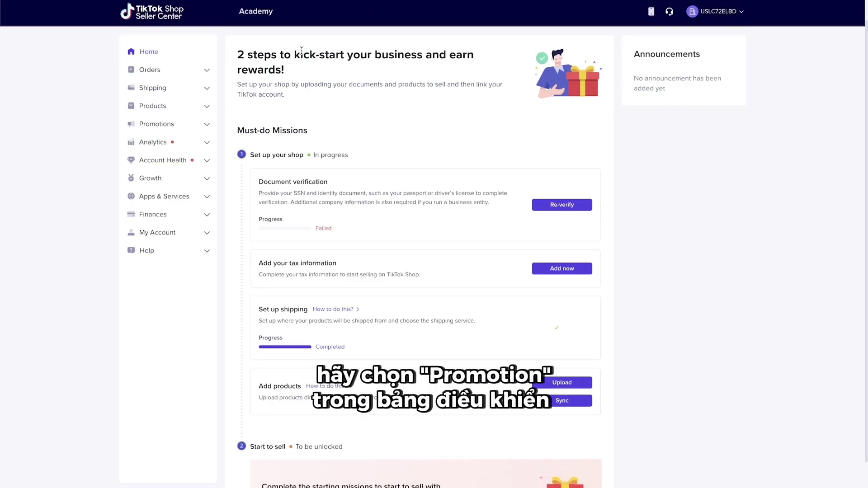
click(211, 123)
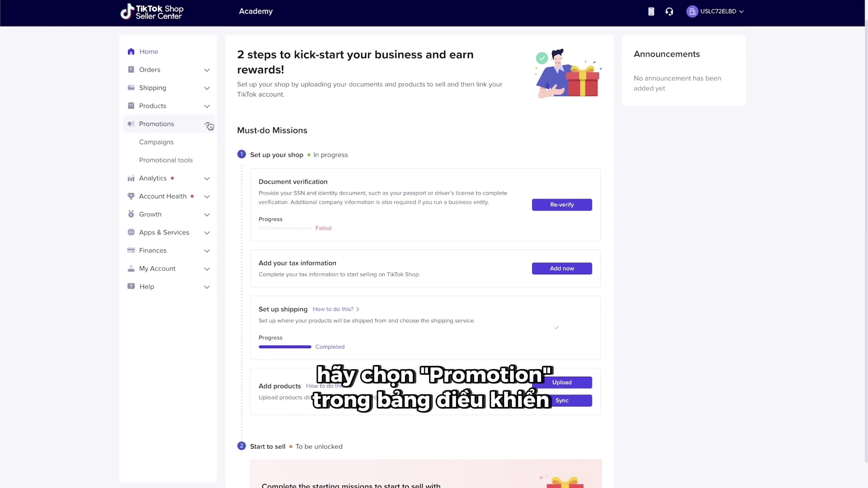
click(209, 161)
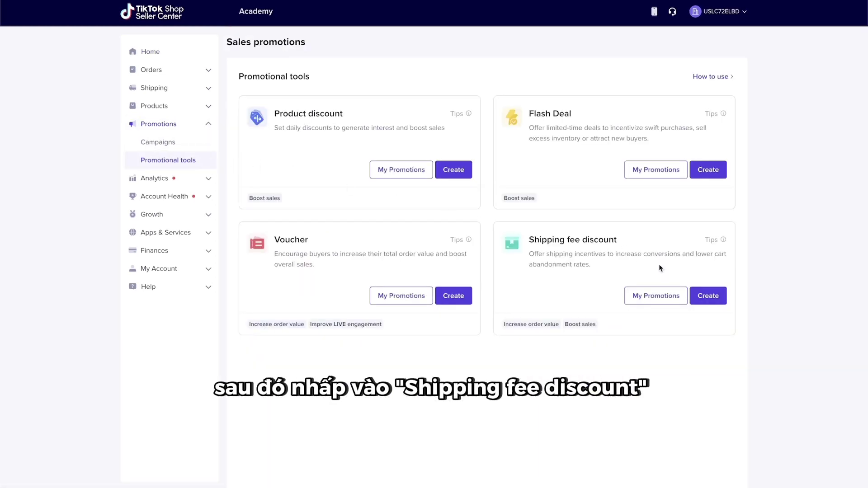
click(708, 296)
scroll(701, 295, down, 3)
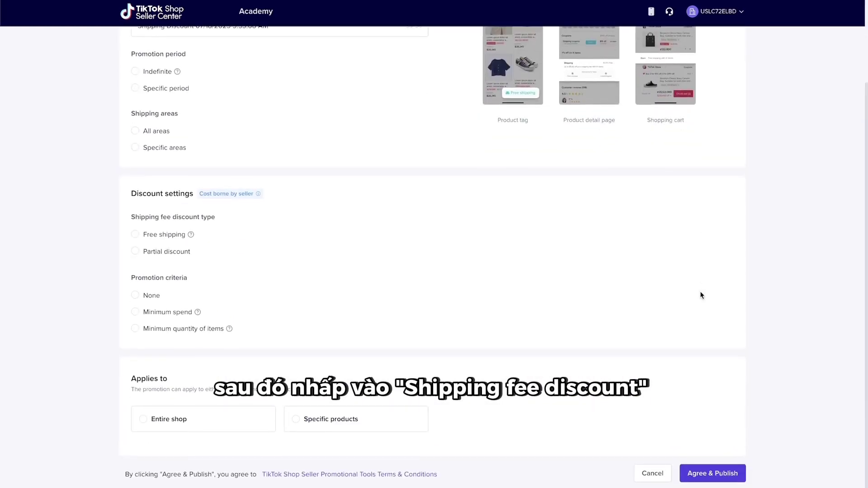
drag(142, 234, 186, 235)
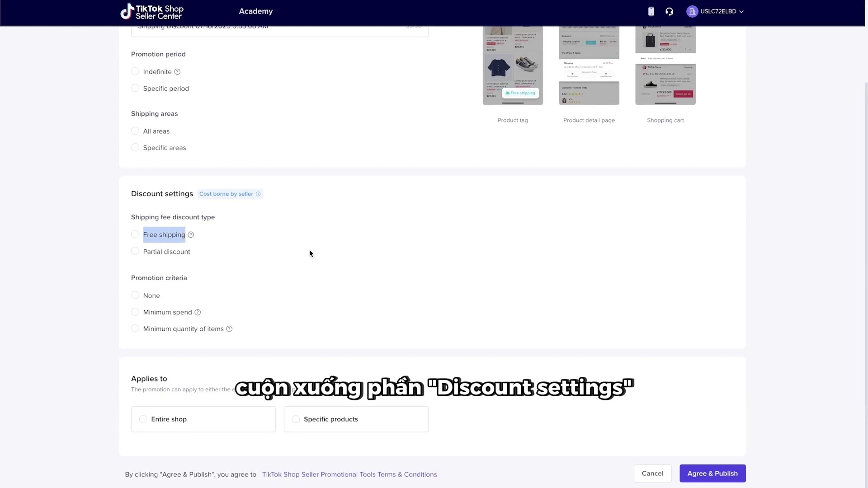
click(135, 234)
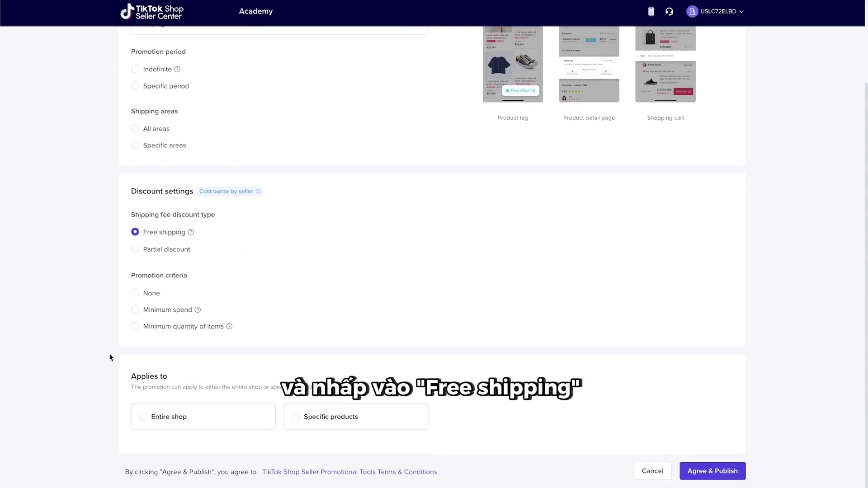
click(142, 417)
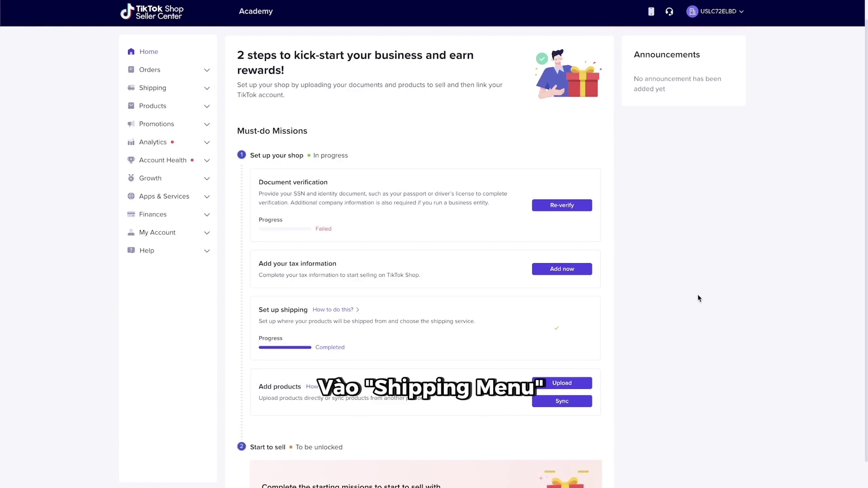
- Enable Economy Shipping under Shipped by seller in Shipping Options, then go to Shipping Templates
click(202, 91)
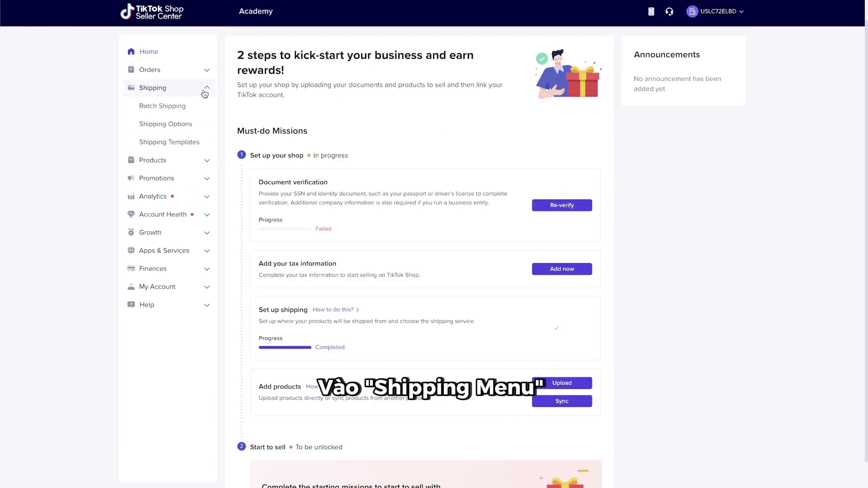
click(206, 124)
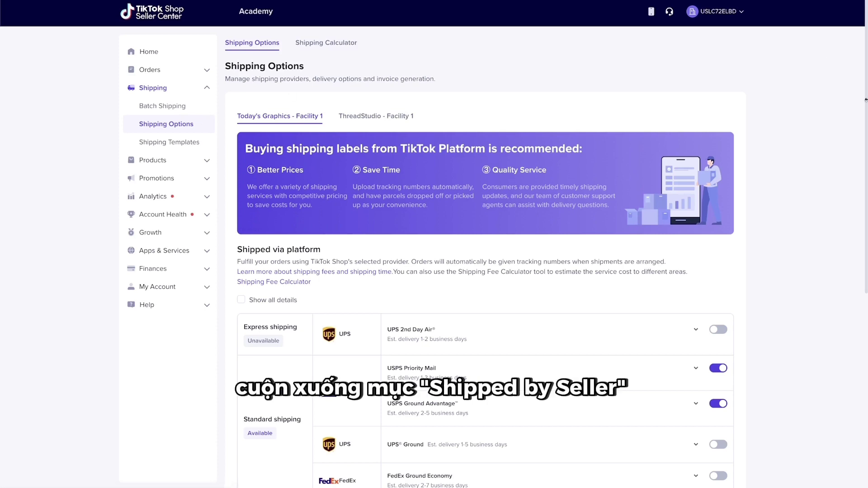
scroll(840, 237, down, 7)
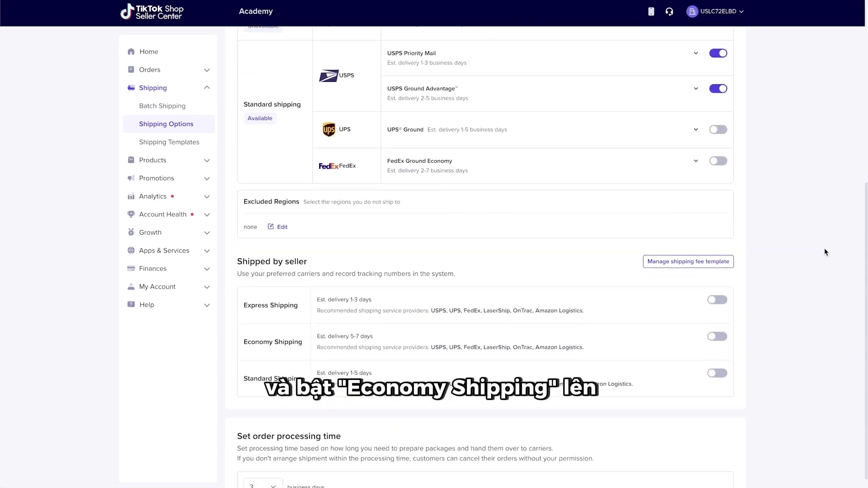
click(718, 337)
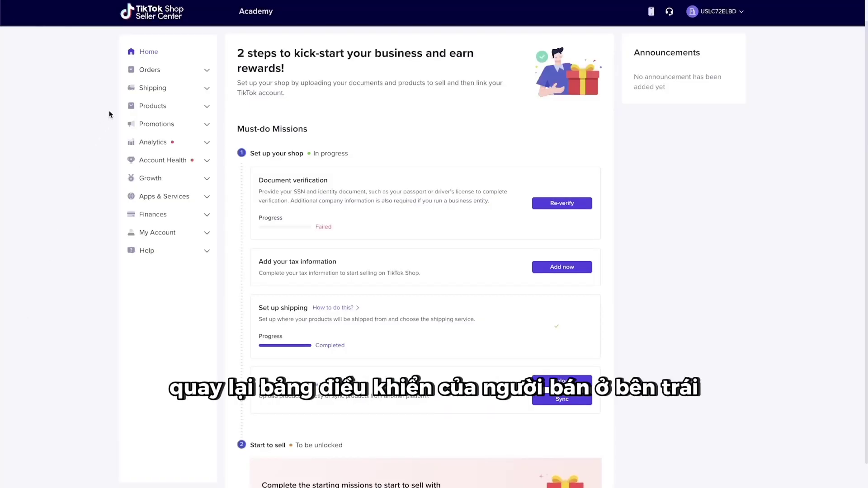
click(131, 89)
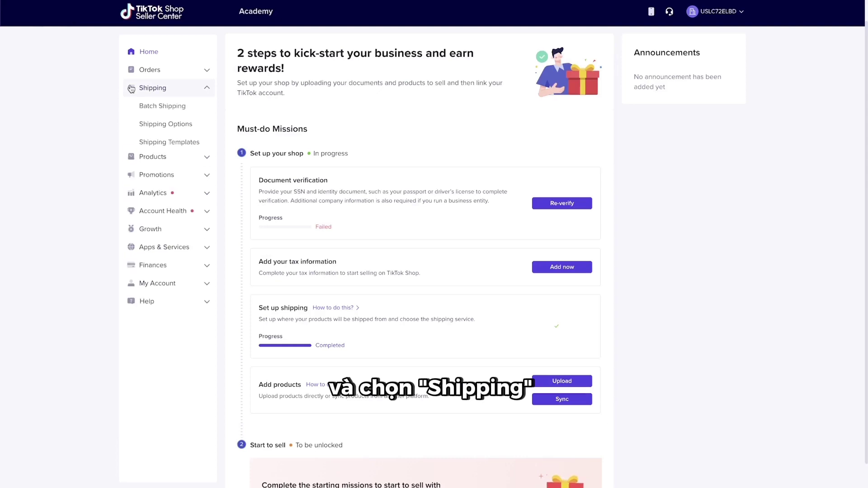
click(131, 143)
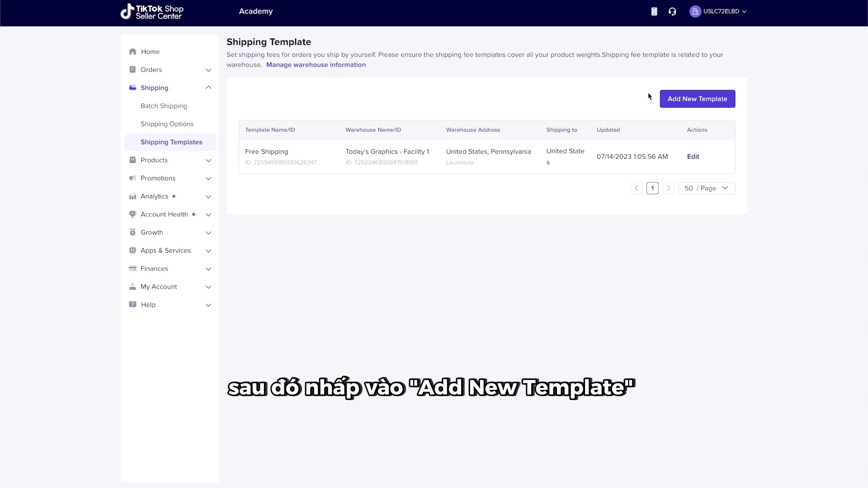
- Start a new shipping template, noting the 0-100lb weight limit and 0-20 count rule
click(663, 100)
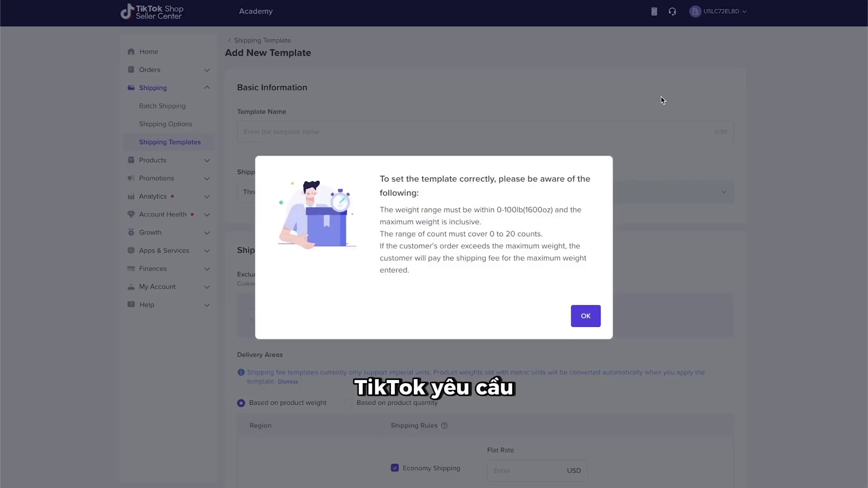
drag(495, 207, 523, 206)
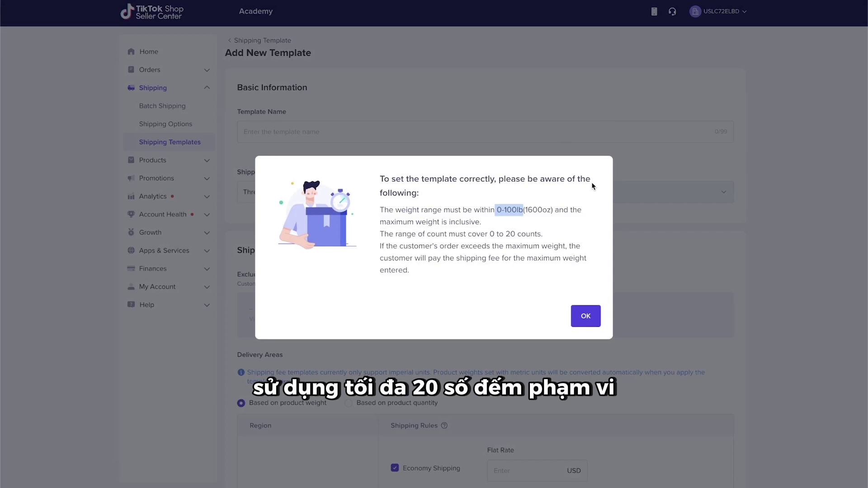
drag(468, 234, 541, 233)
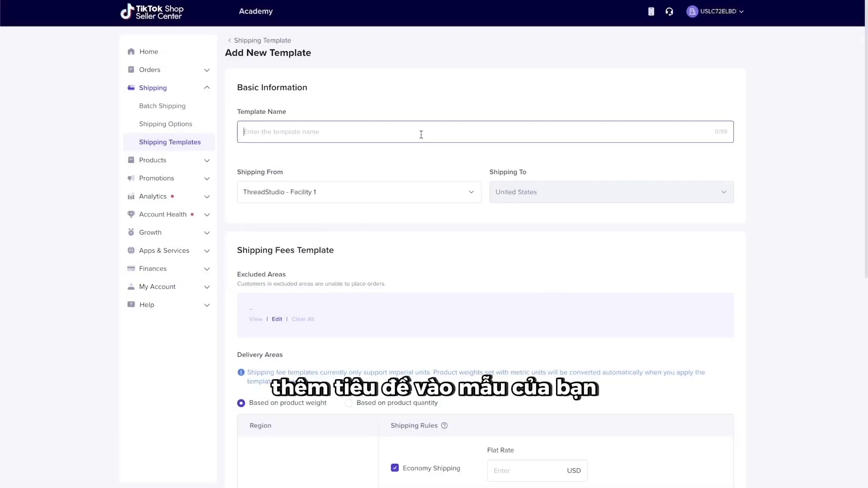
- Name the template 'Dimona Tee - T-shirt' and check its Shipping To destination
text(Dimon)
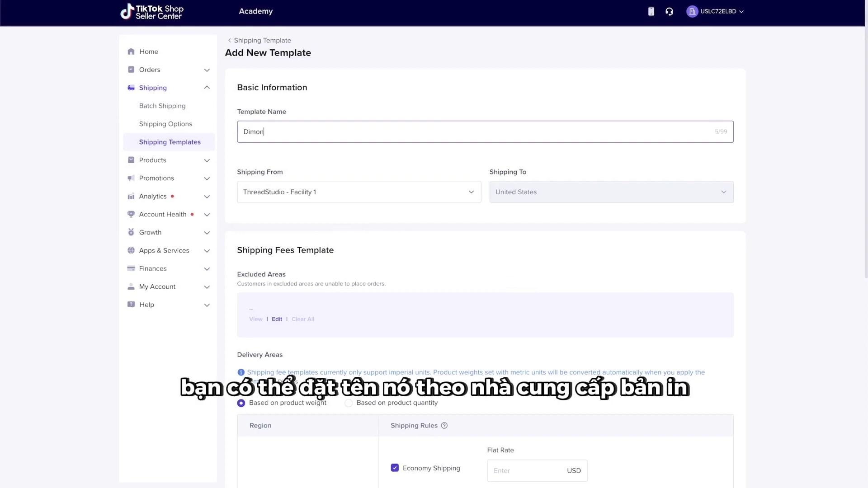
text(a Tee - T-)
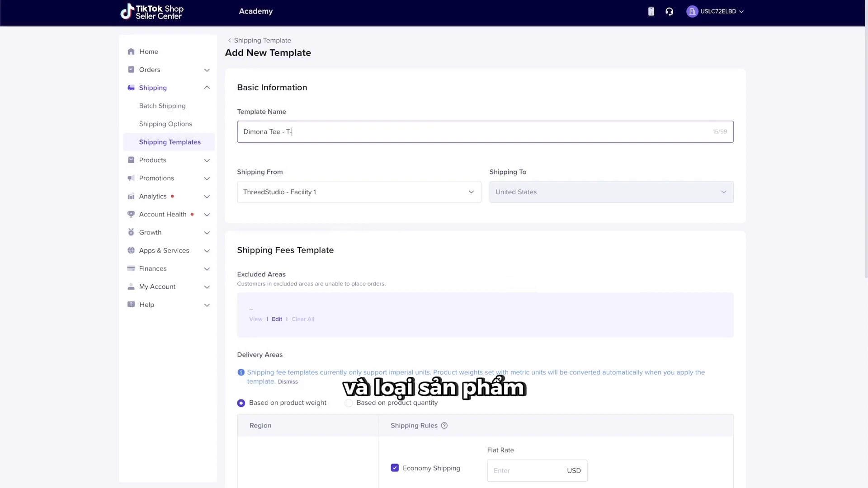
text(shirt)
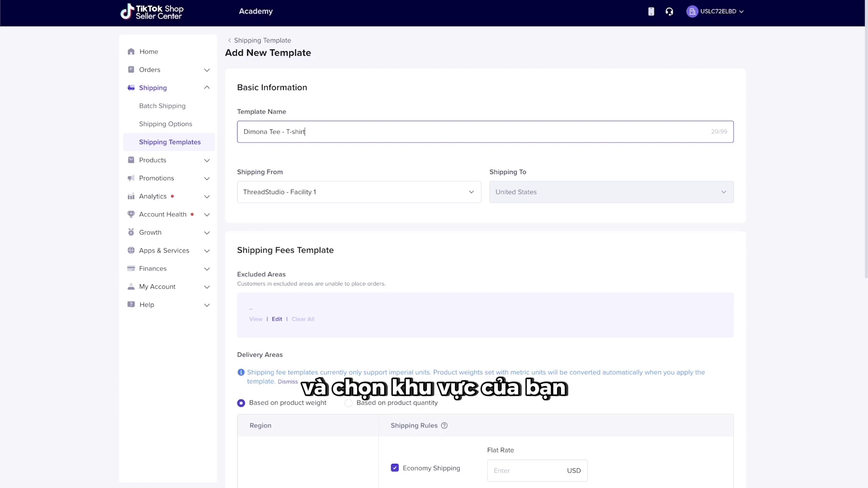
drag(490, 172, 528, 173)
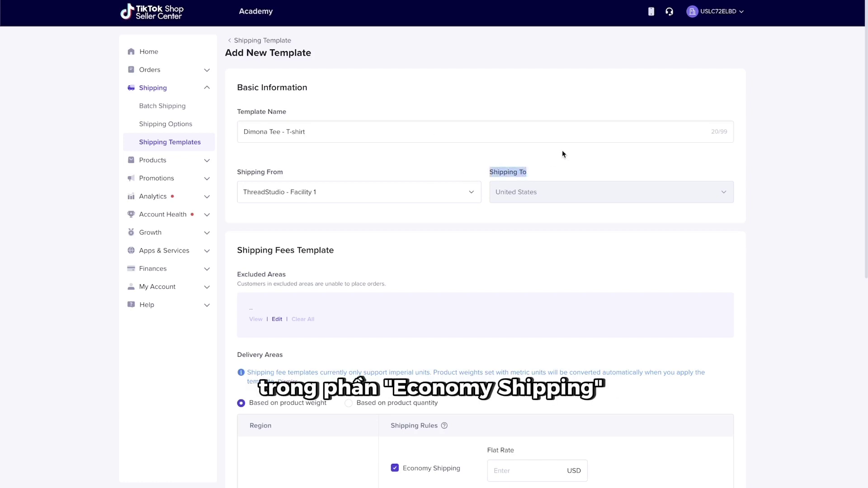
scroll(563, 153, down, 4)
scroll(562, 153, down, 1)
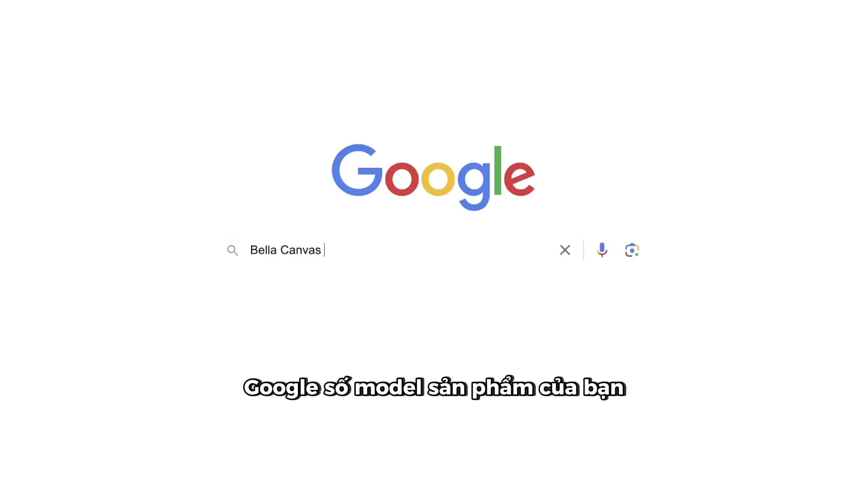
- Look up the Bella Canvas 3001 weight (0.44 lb) and set the first range's maximum to 0.5 lb
text(3001)
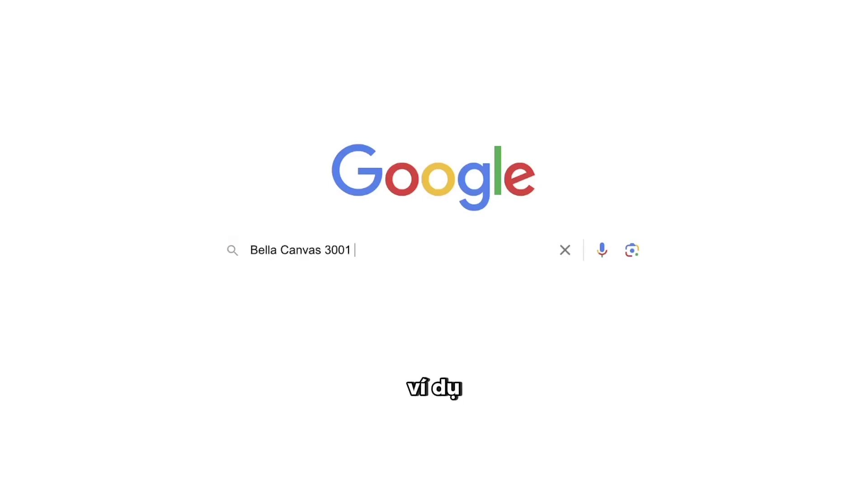
text( weight lbs)
key(Return)
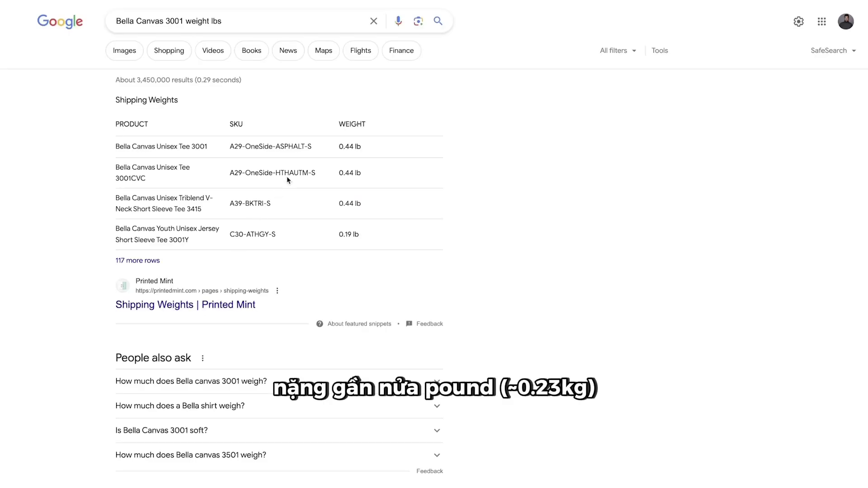
drag(332, 147, 349, 147)
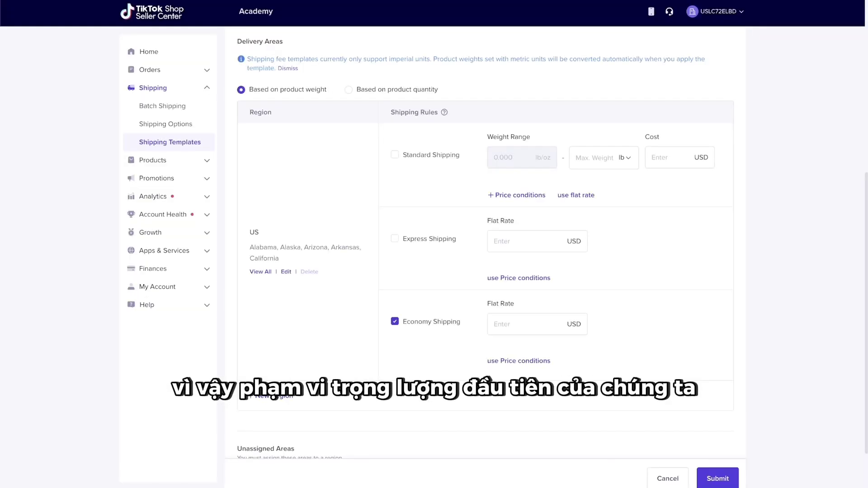
click(589, 154)
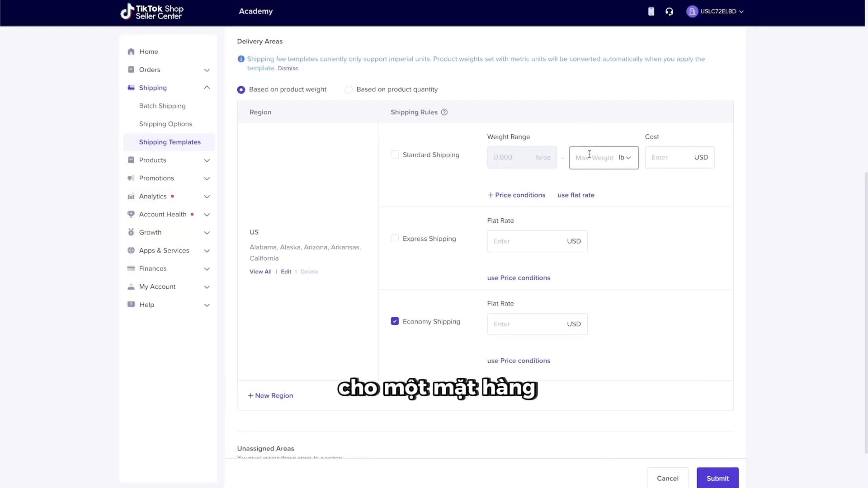
text(0.5)
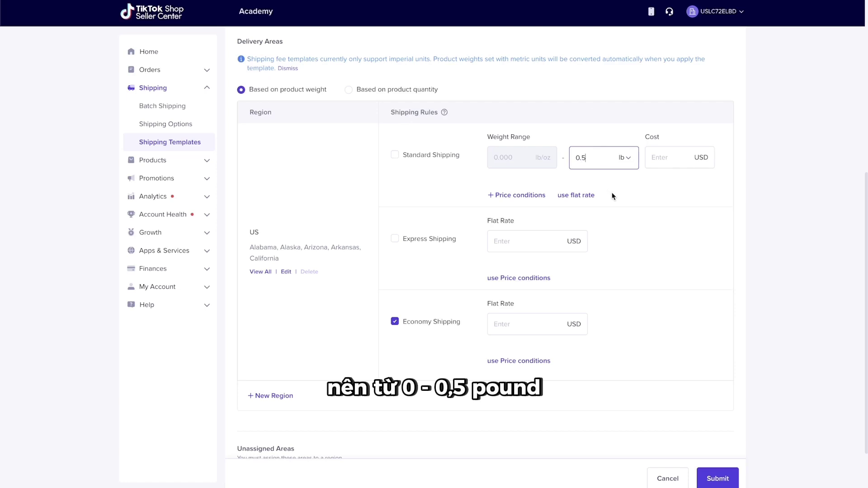
click(620, 207)
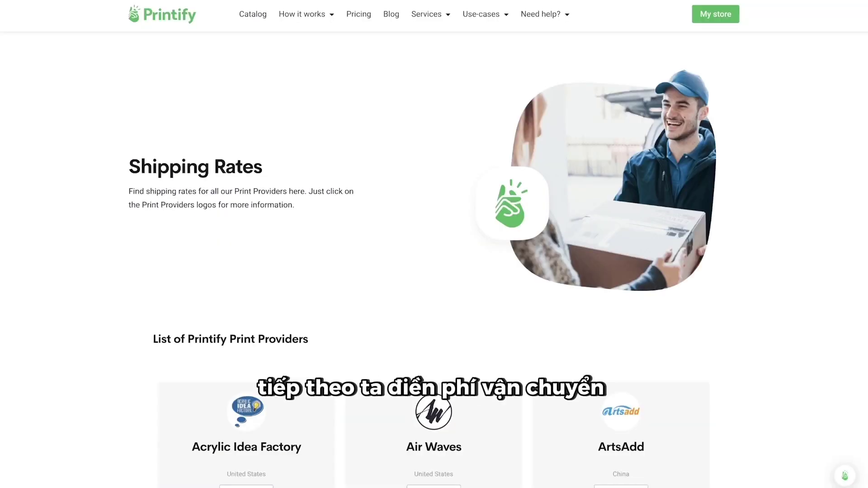
- Open Dimona Tee's shipping rates in Printify to read the $4.75 first-item cost
scroll(758, 323, down, 7)
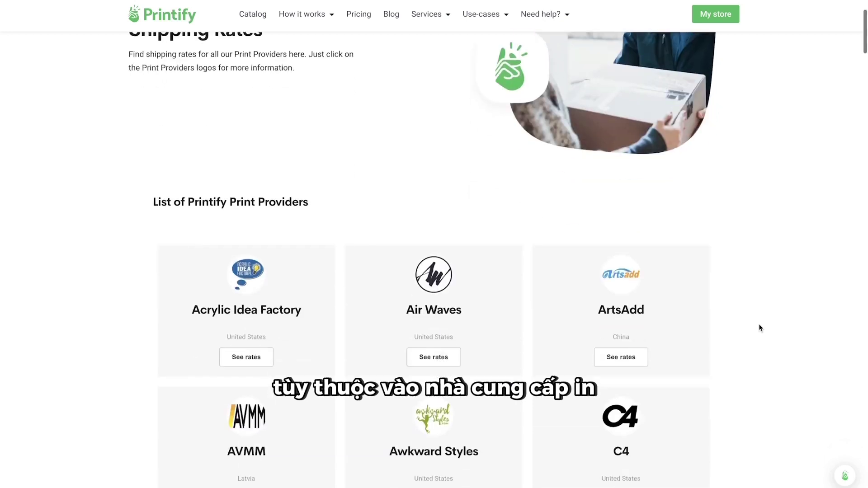
scroll(758, 324, down, 10)
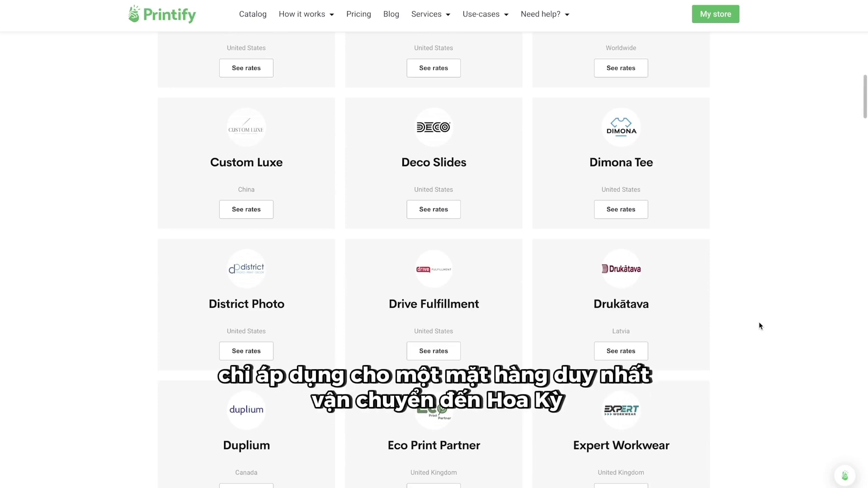
click(629, 212)
drag(467, 221, 513, 226)
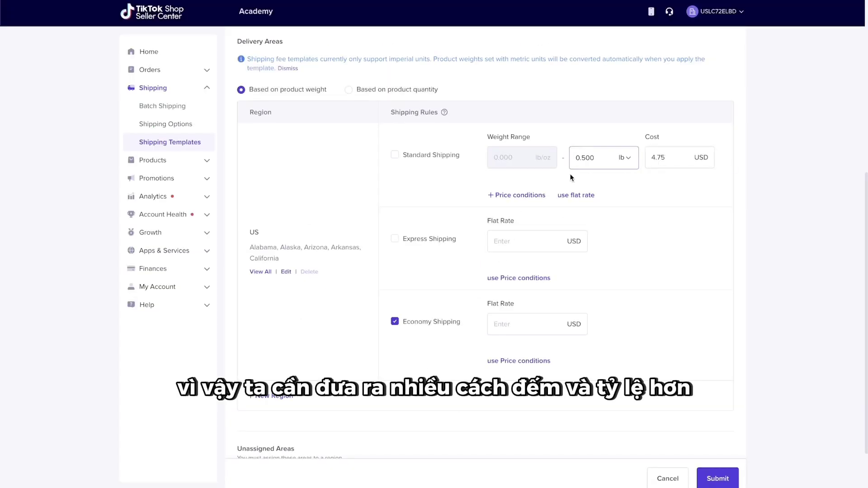
- Add a second weight range with a 1.0 lb maximum, referencing the additional-item cost
click(520, 194)
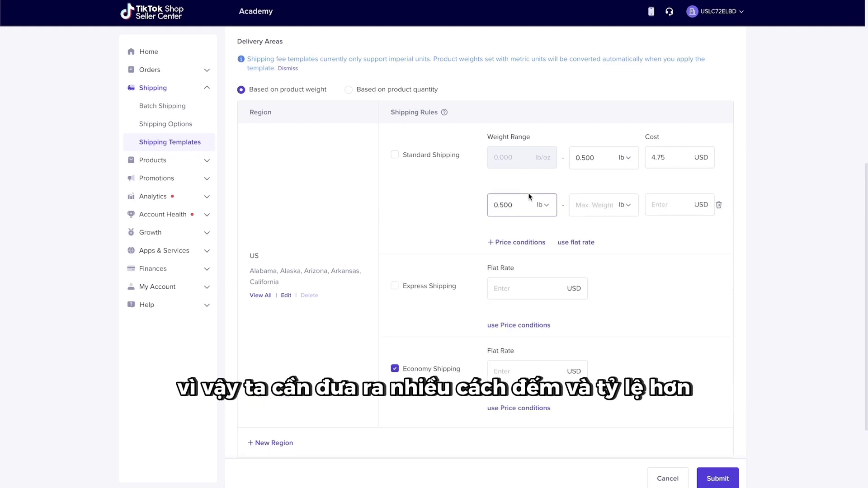
click(590, 208)
text(1.0)
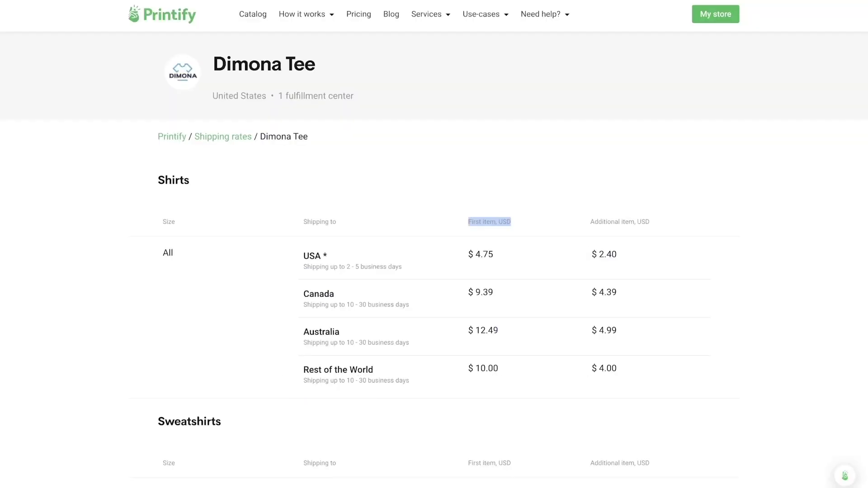
drag(591, 222, 653, 223)
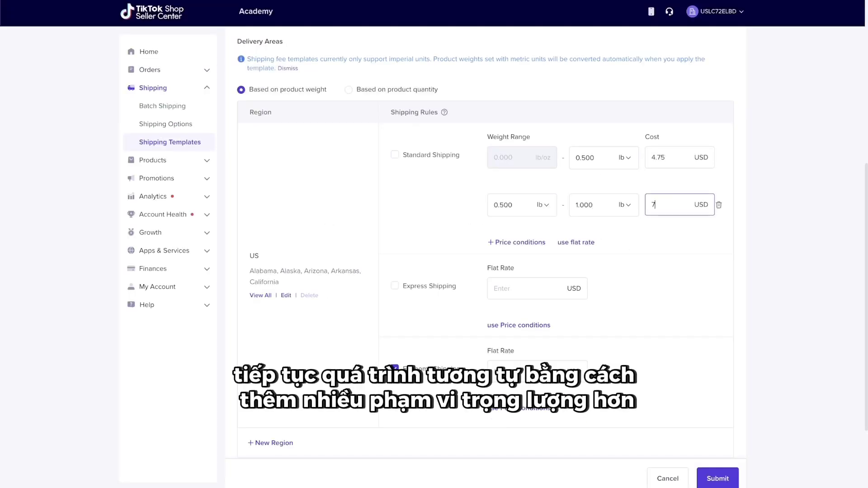
- Price the next half-pound ranges at 7.15, 9.55, 11.95, 14.35, 16.75 and 19.15
text(7.151.500)
key(Tab)
text(9.552.00011.952.50014.35)
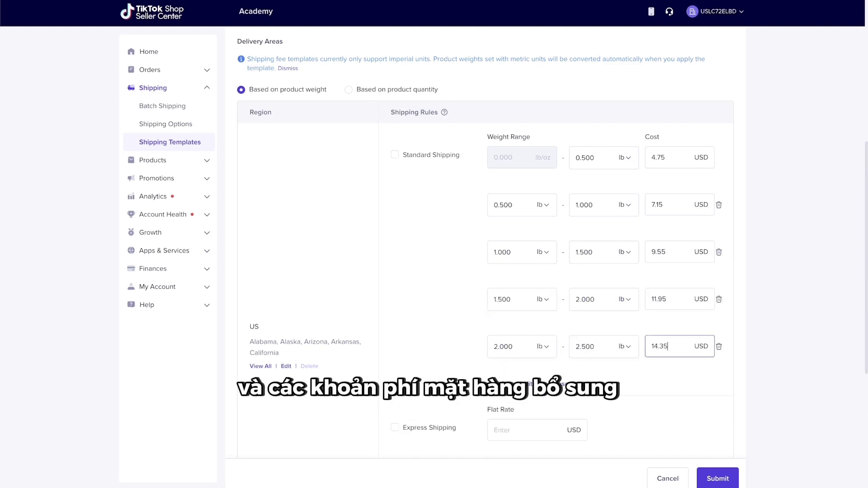
click(515, 383)
click(664, 394)
text(16.75)
click(515, 431)
text(19.15)
- Add further half-pound ranges priced 21.55, 23.95, 26.35 and 28.75
scroll(664, 361, down, 3)
click(516, 351)
click(664, 360)
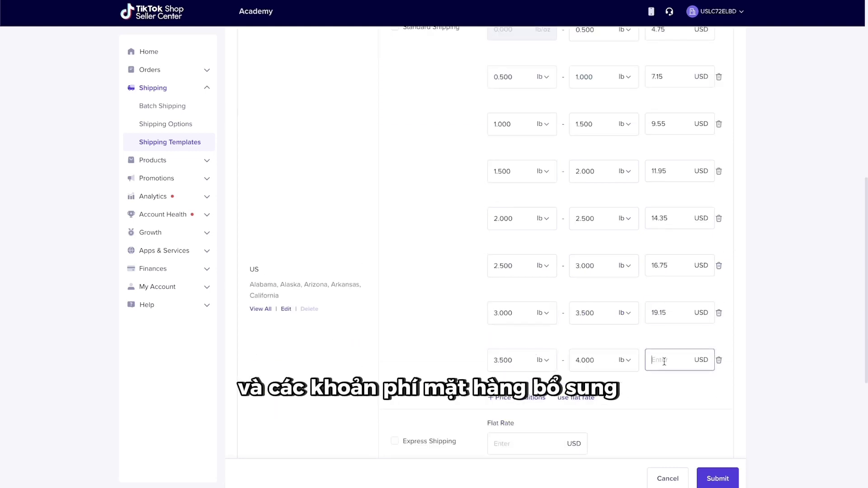
text(21.55)
click(515, 397)
click(665, 407)
text(23.95)
click(515, 443)
text(26.35)
click(664, 380)
text(28)
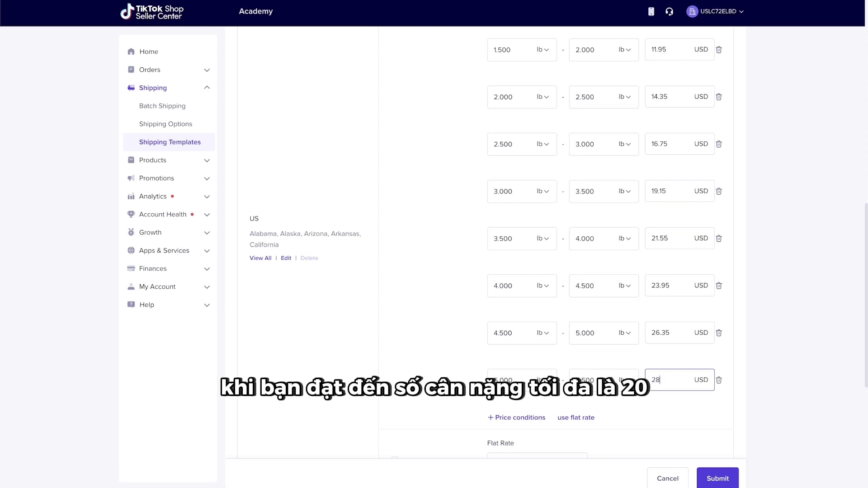
scroll(620, 363, down, 1)
text(.75)
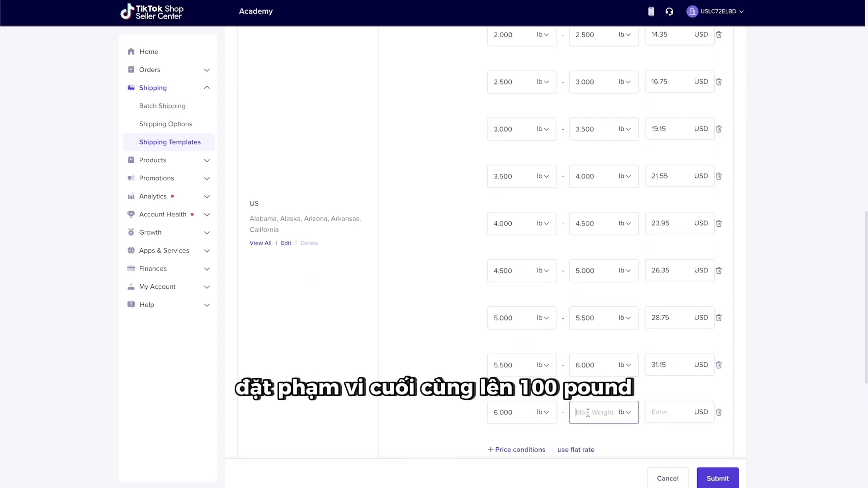
- Add a final range up to 100 lb priced at 100.00 and submit the template
text(100)
click(653, 412)
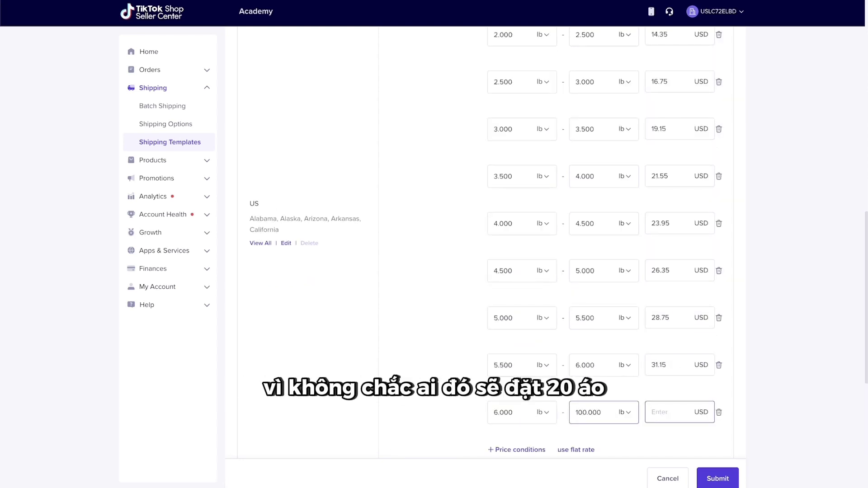
text(100)
click(793, 384)
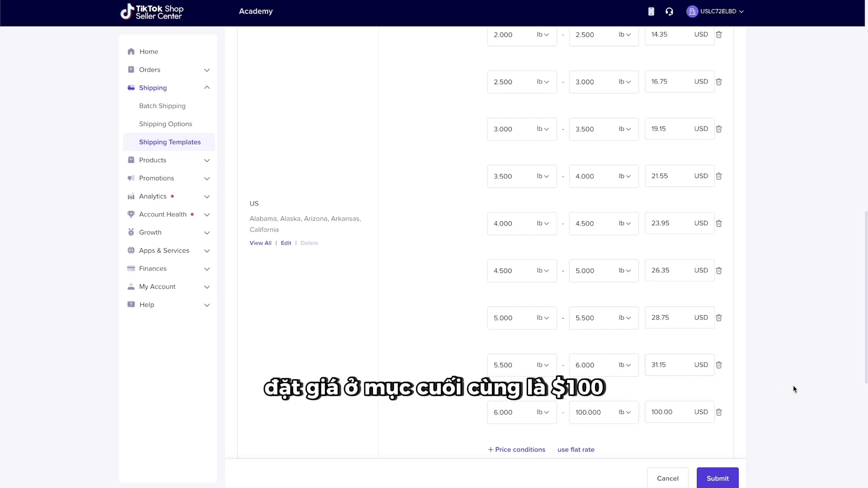
scroll(794, 388, down, 7)
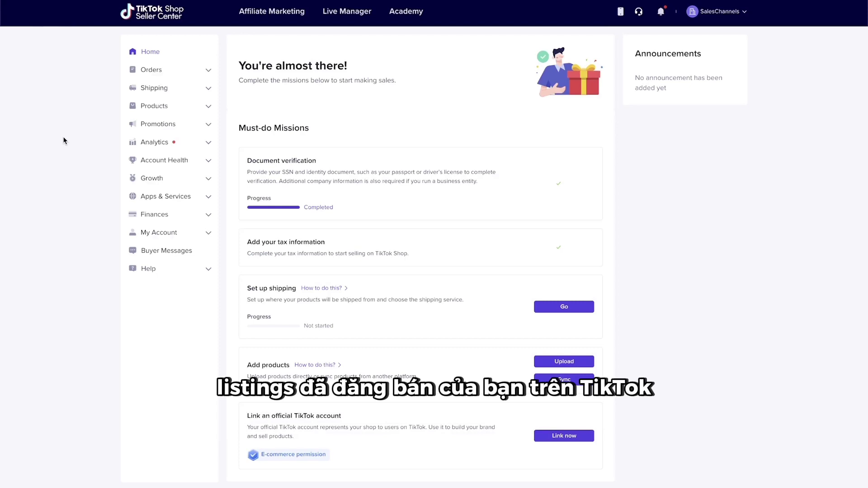
- Go to Manage Products and start activating the inactive Test clock product
click(134, 106)
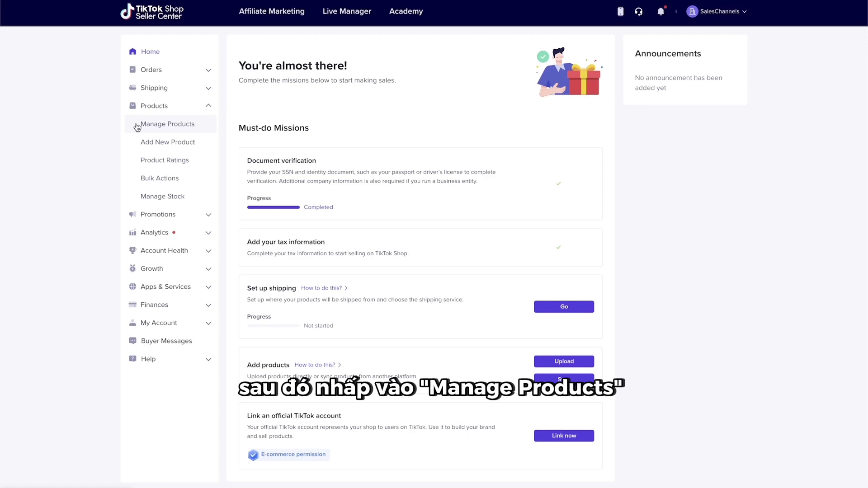
click(137, 124)
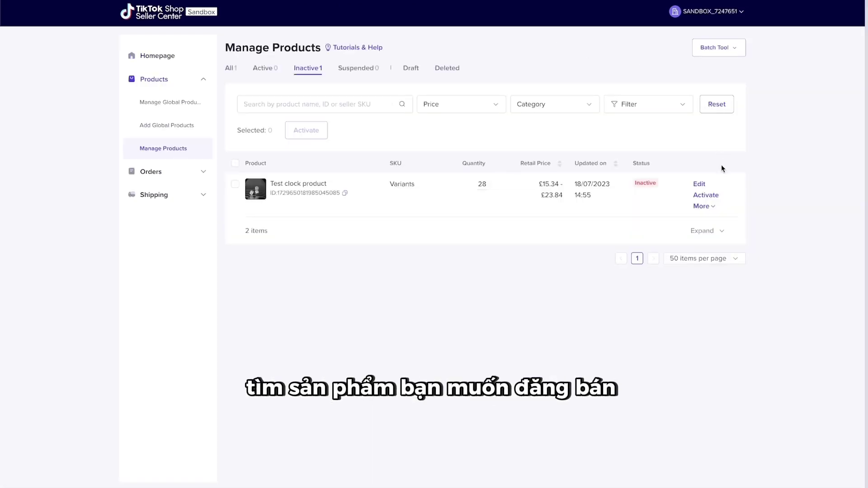
click(718, 195)
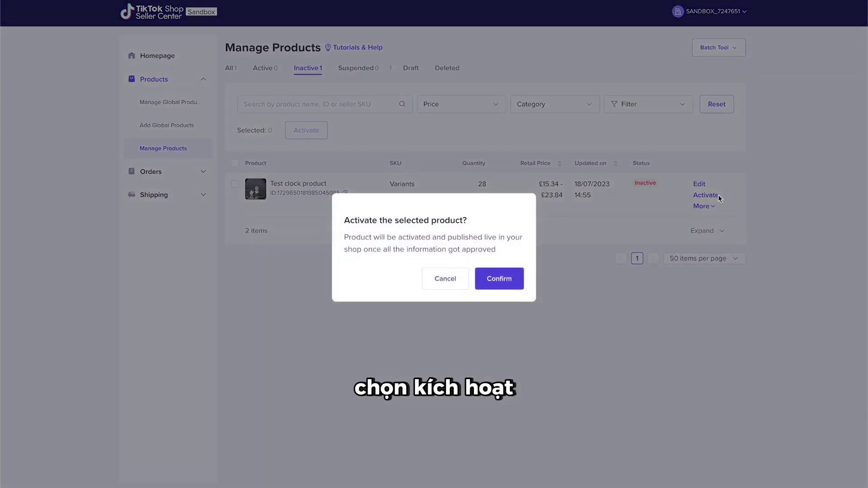